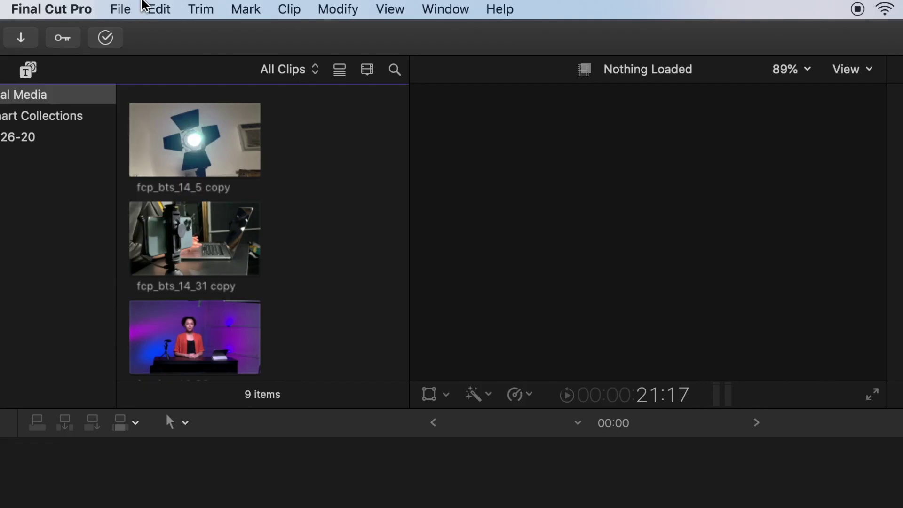
- Open the File menu with the Social Media library showing
click(130, 5)
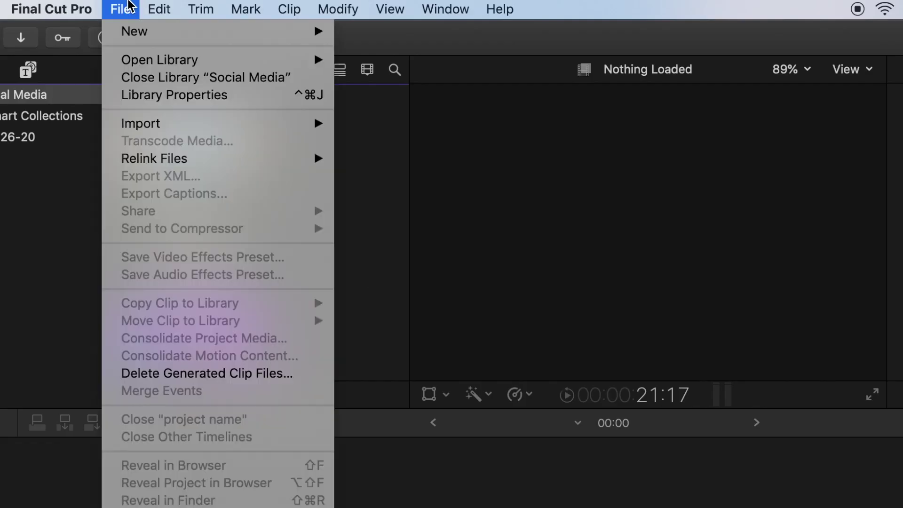
- Create a new project with automatic settings, append the light clip, and view its 4K 60p properties
mouse_move(131, 35)
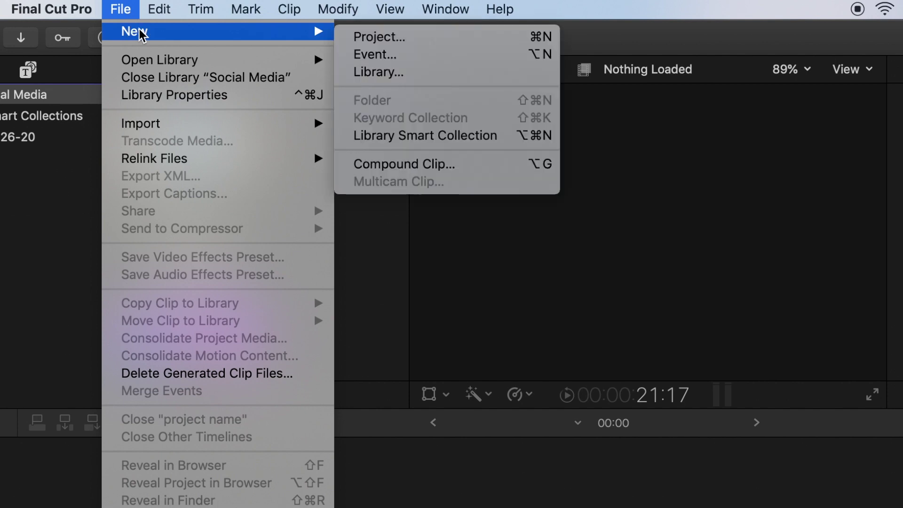
click(401, 41)
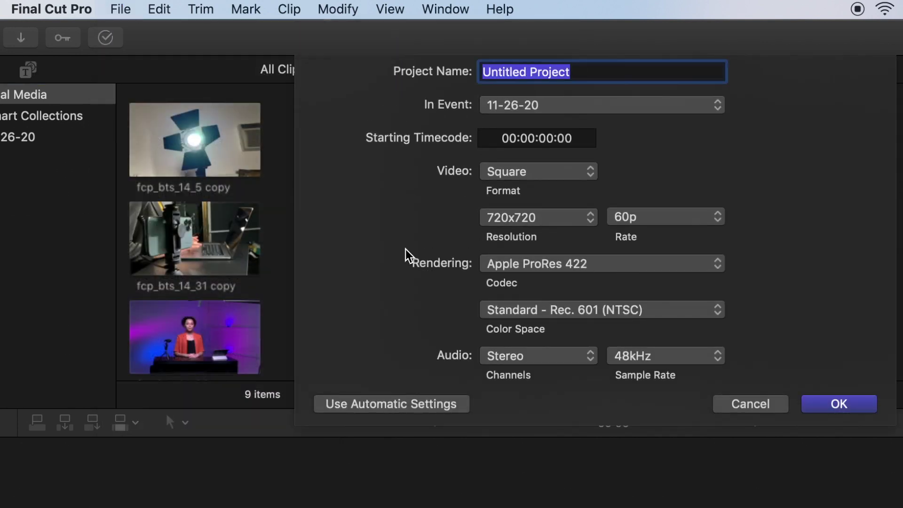
click(393, 403)
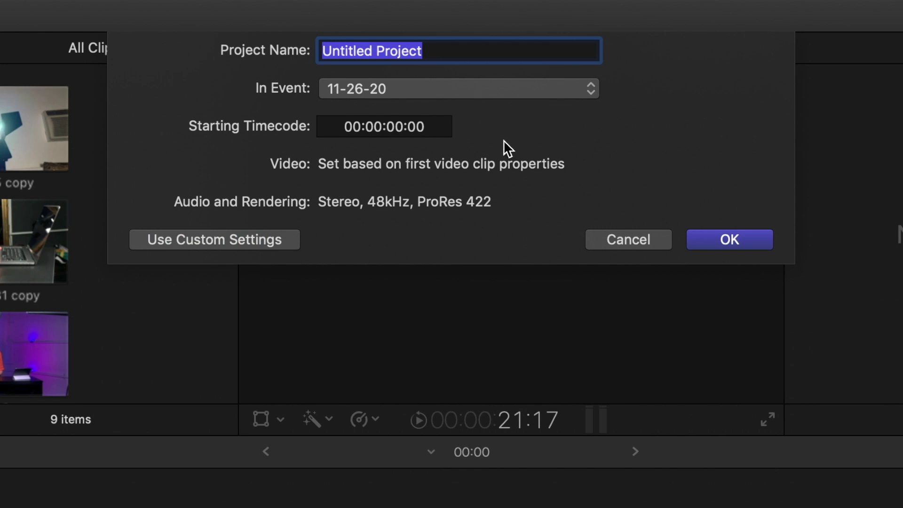
click(746, 243)
key(e)
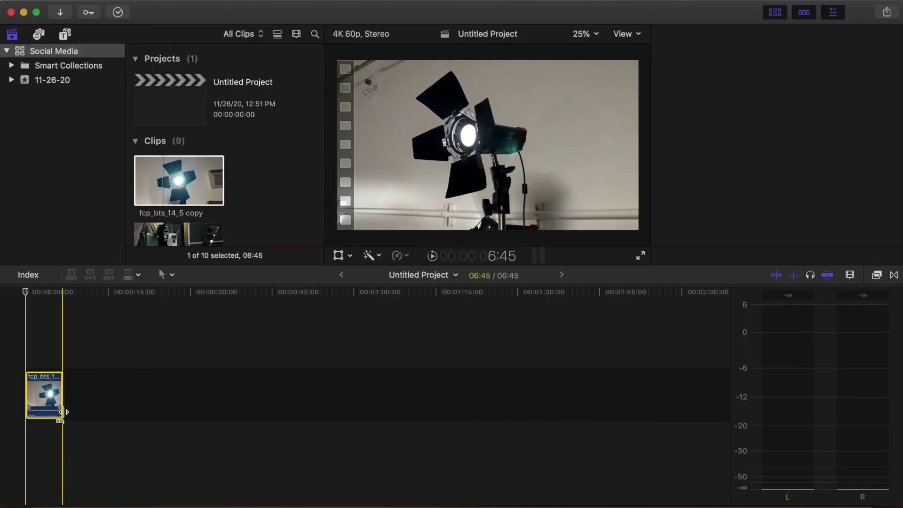
key(super+4)
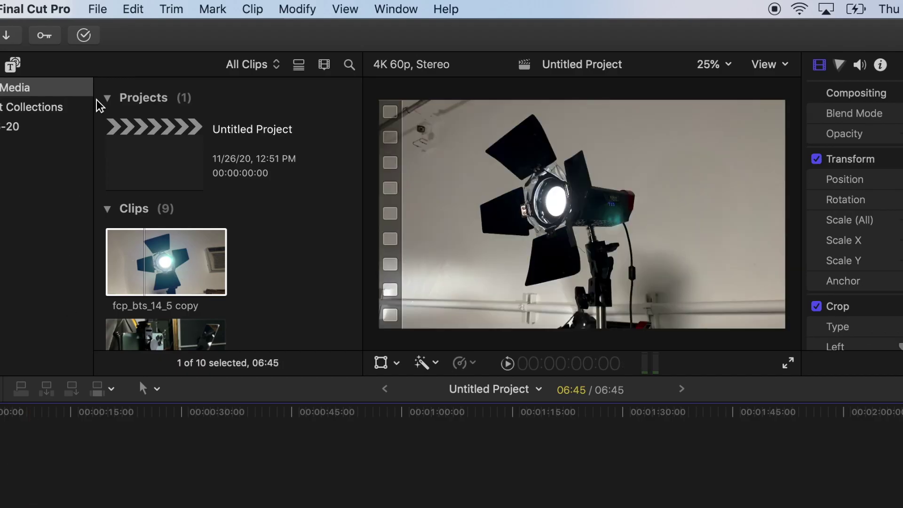
- Create a new project with custom settings and the Square (720x720) video format
click(98, 9)
mouse_move(108, 33)
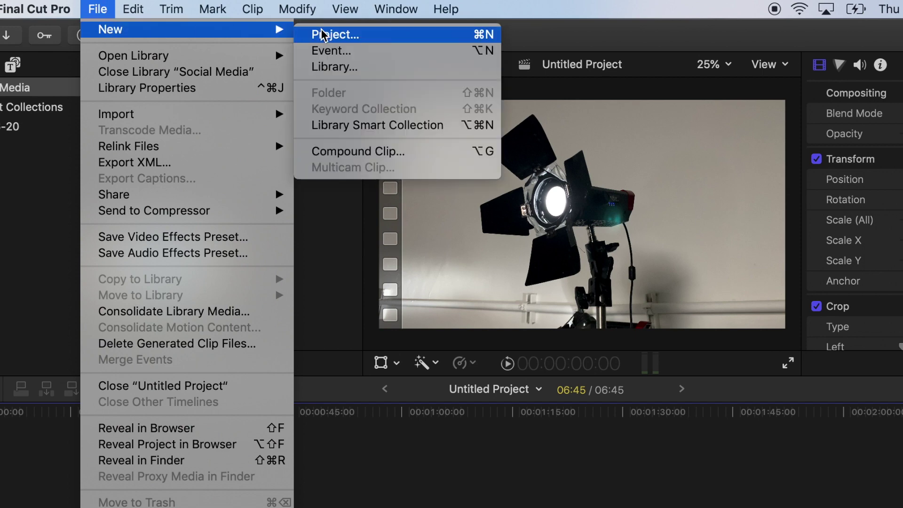
click(323, 34)
click(362, 223)
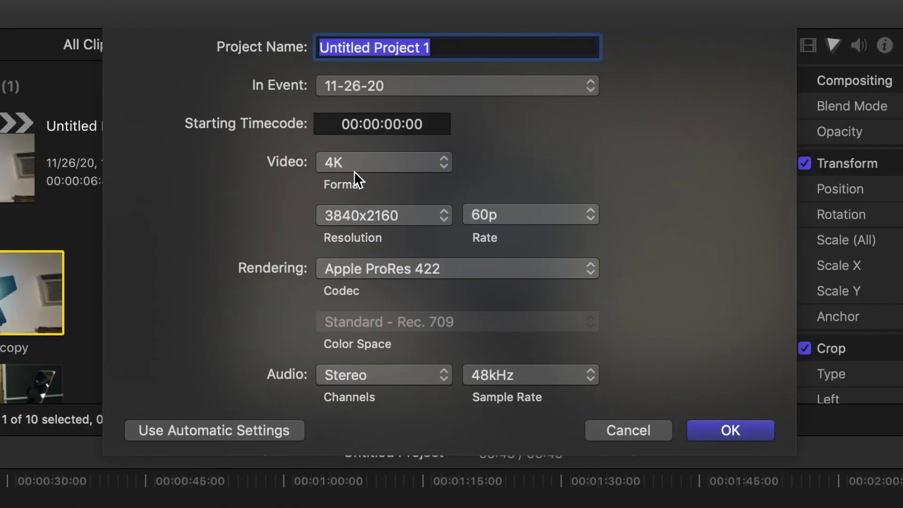
click(371, 163)
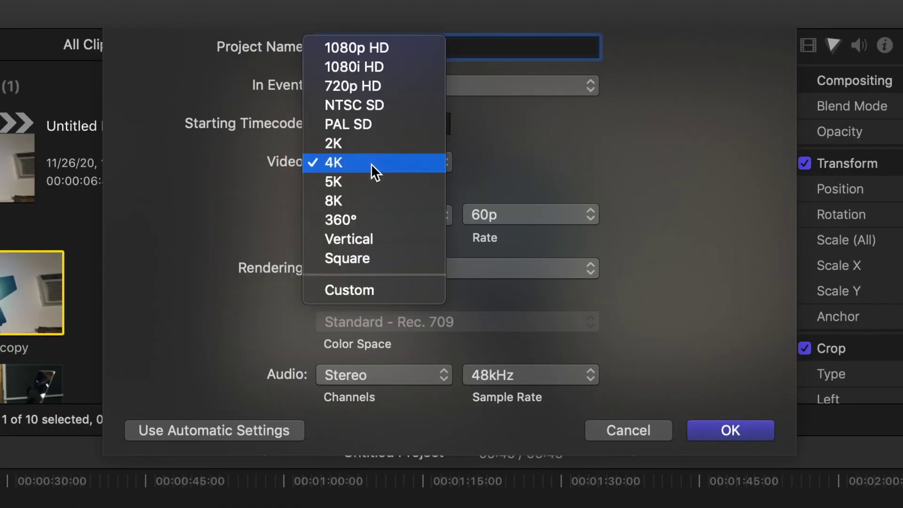
click(373, 257)
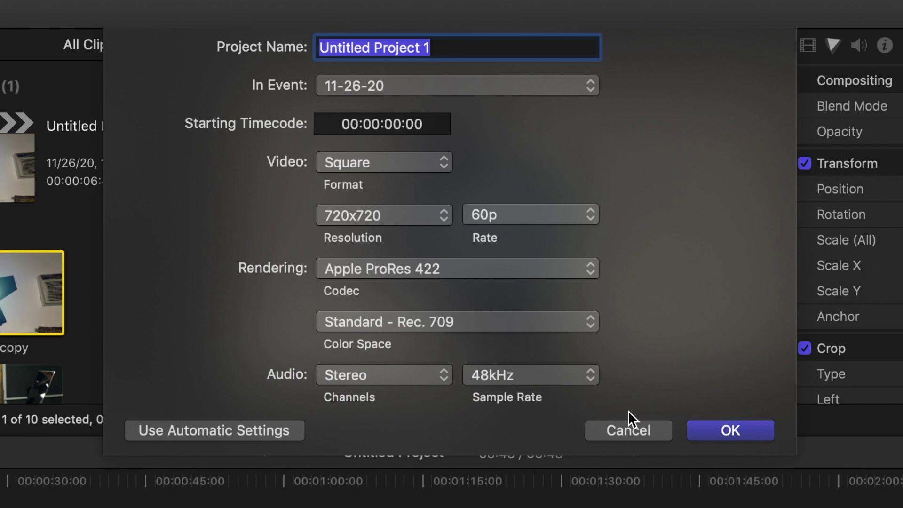
click(699, 434)
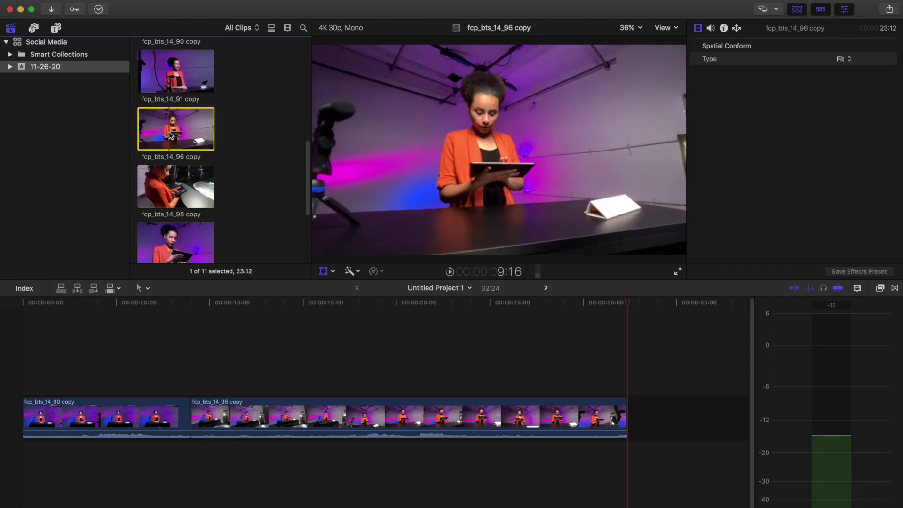
- Append fcp_bts_14_108 from the browser to the end of Untitled Project 1
scroll(174, 142, down, 3)
click(181, 183)
key(e)
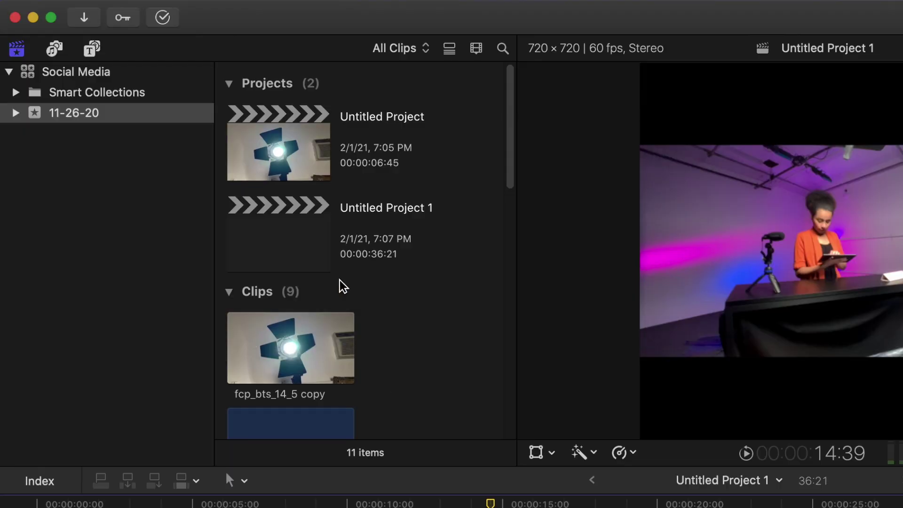
- Duplicate Untitled Project as Square with Smart Conform enabled, then open Untitled Project 2
click(296, 179)
right_click(296, 158)
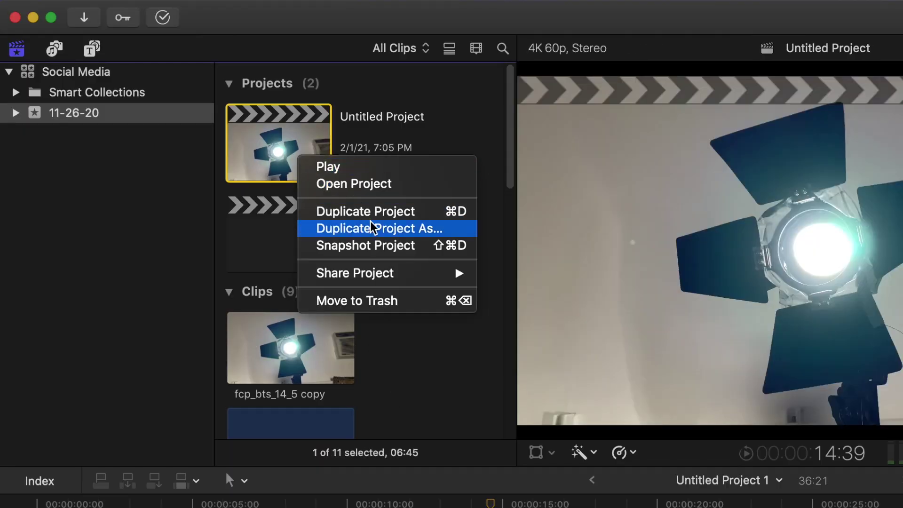
click(463, 229)
click(334, 130)
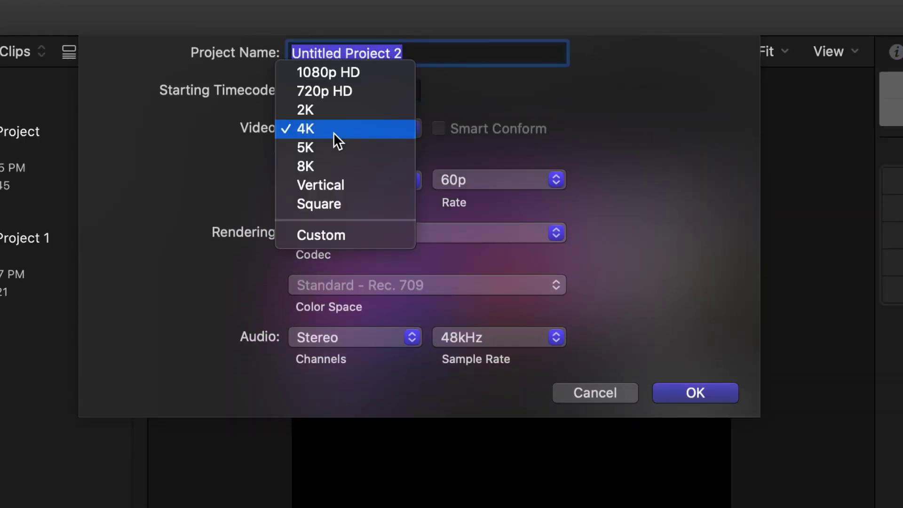
click(332, 203)
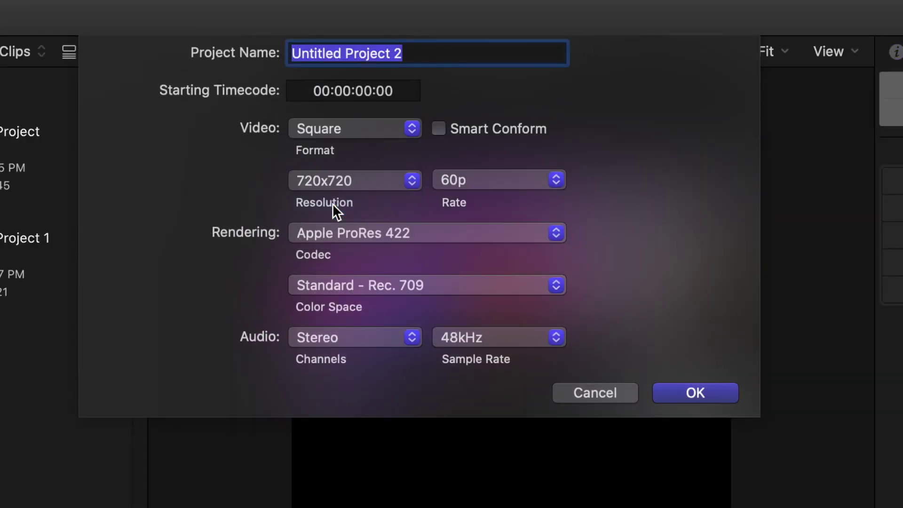
click(439, 125)
click(695, 392)
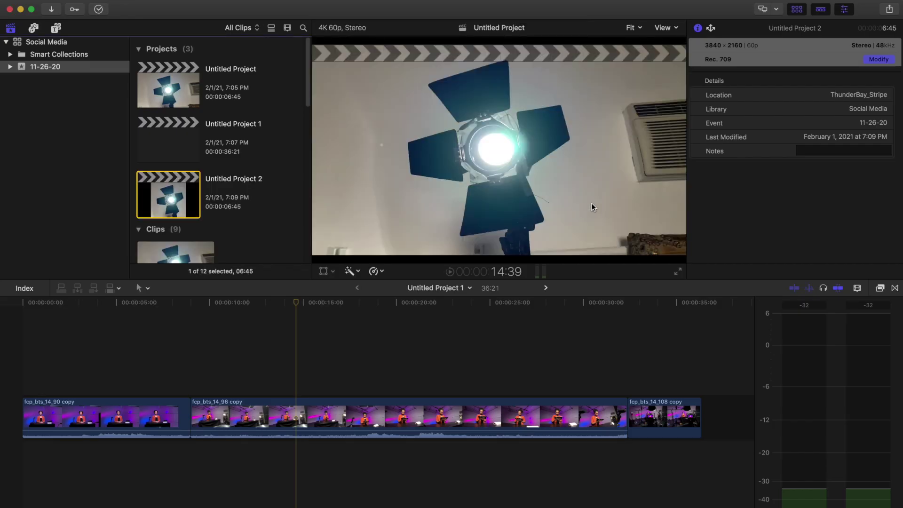
double_click(163, 215)
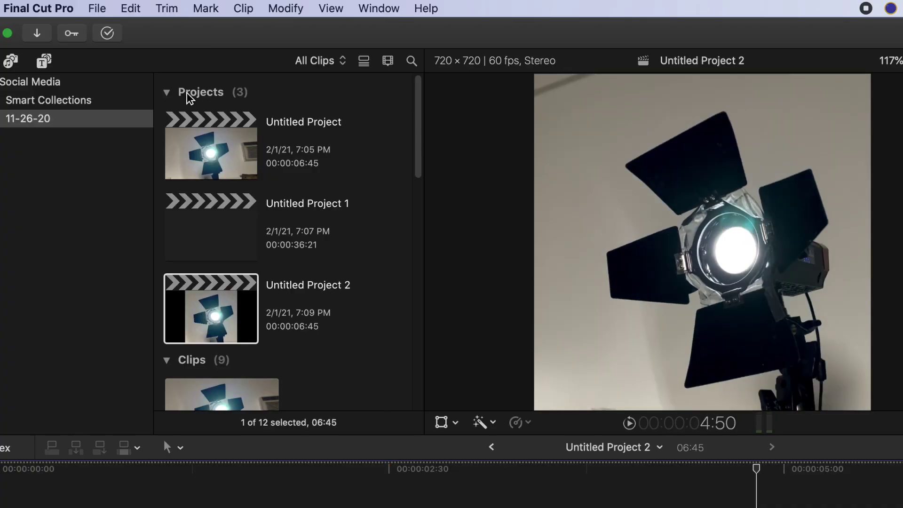
- Open the File menu again to start a project for Method 2
click(97, 8)
- Create a new project with custom settings in the Vertical 720x1280 format
mouse_move(134, 36)
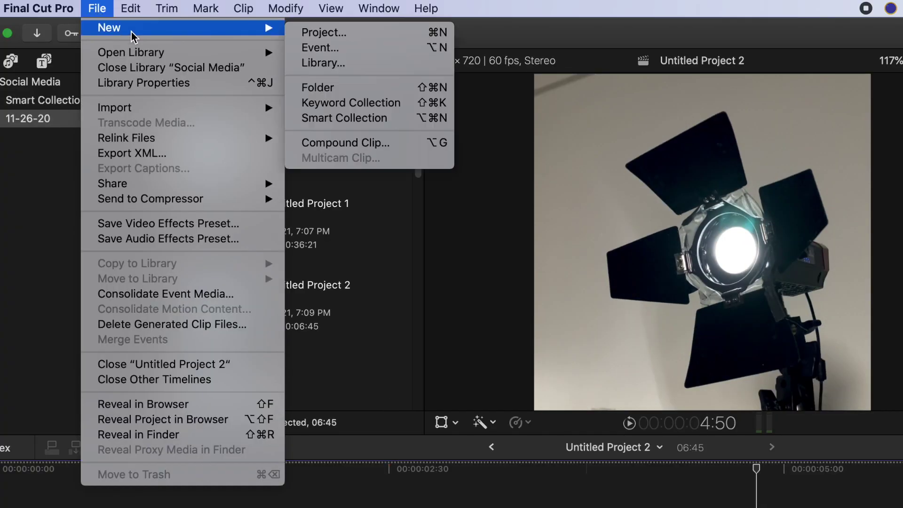
click(369, 33)
click(485, 205)
click(556, 148)
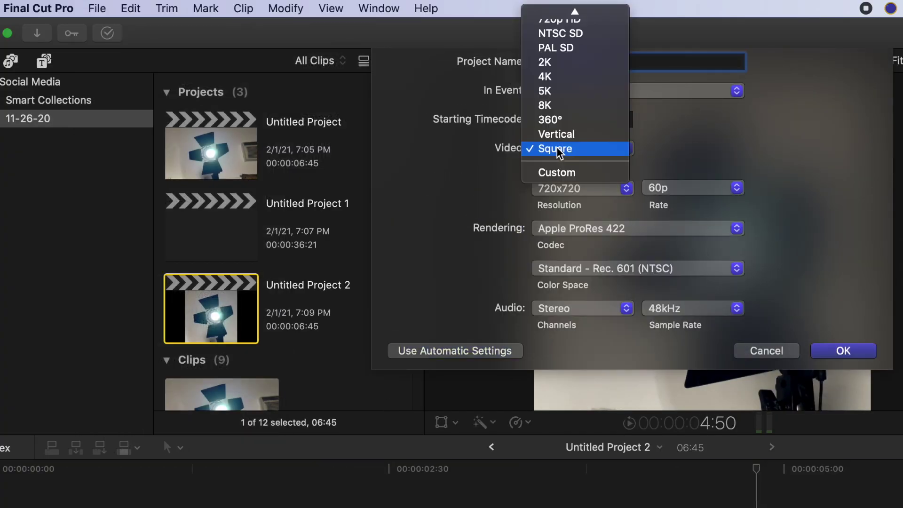
click(560, 134)
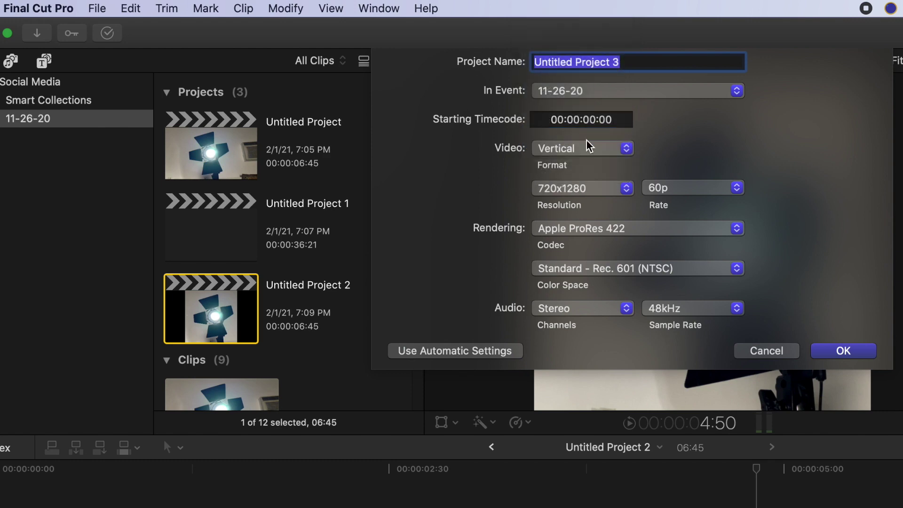
click(841, 352)
- Append clips fcp_bts_14_90 through 98 to the timeline and select all four
scroll(179, 170, down, 10)
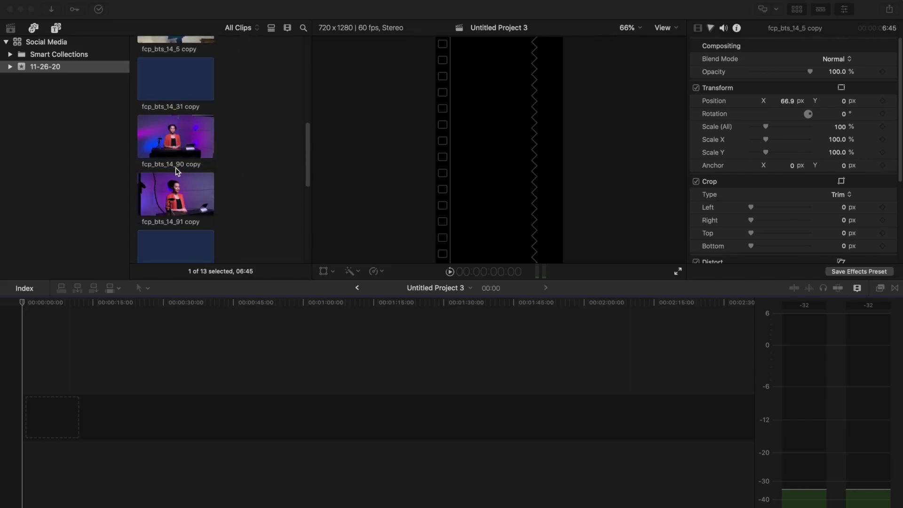
click(176, 168)
scroll(175, 178, down, 5)
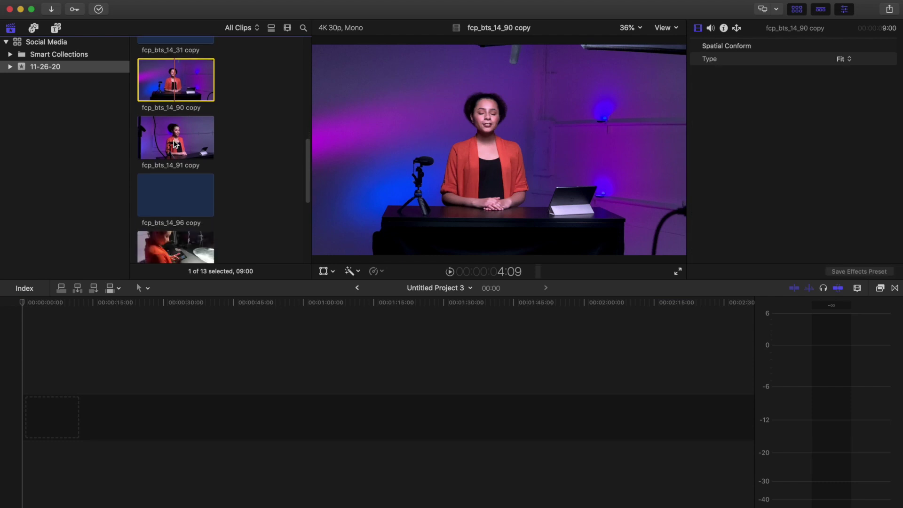
shift+click(172, 225)
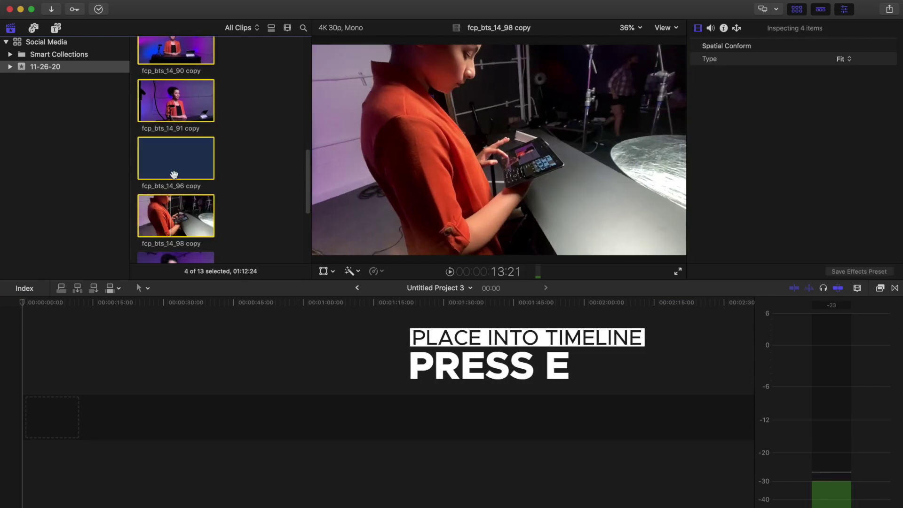
key(e)
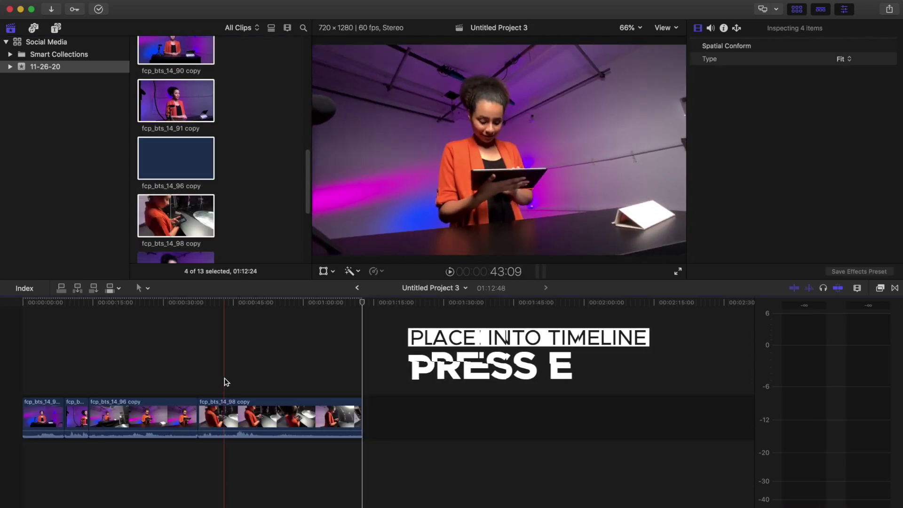
click(209, 371)
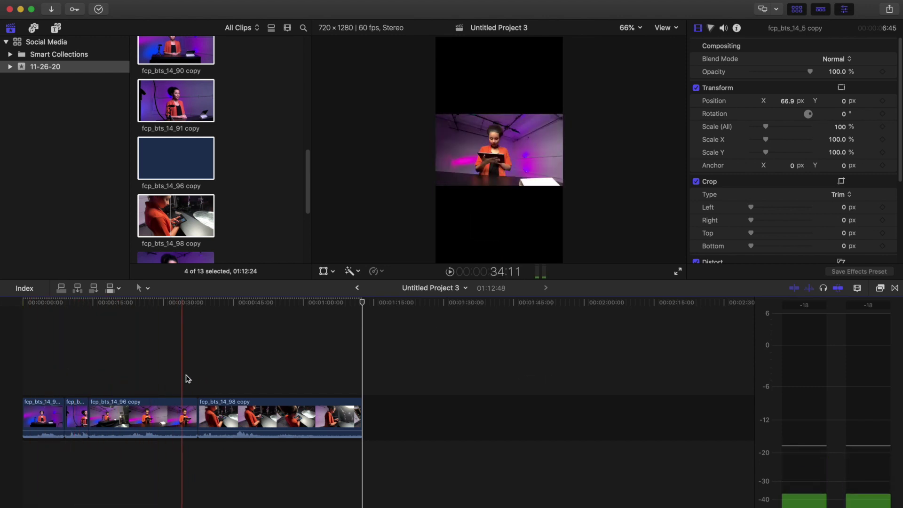
click(360, 353)
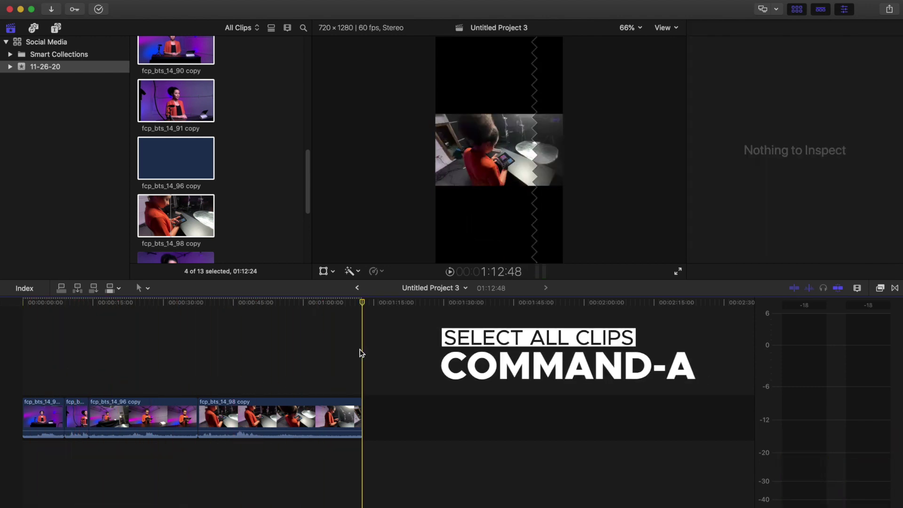
key(super+a)
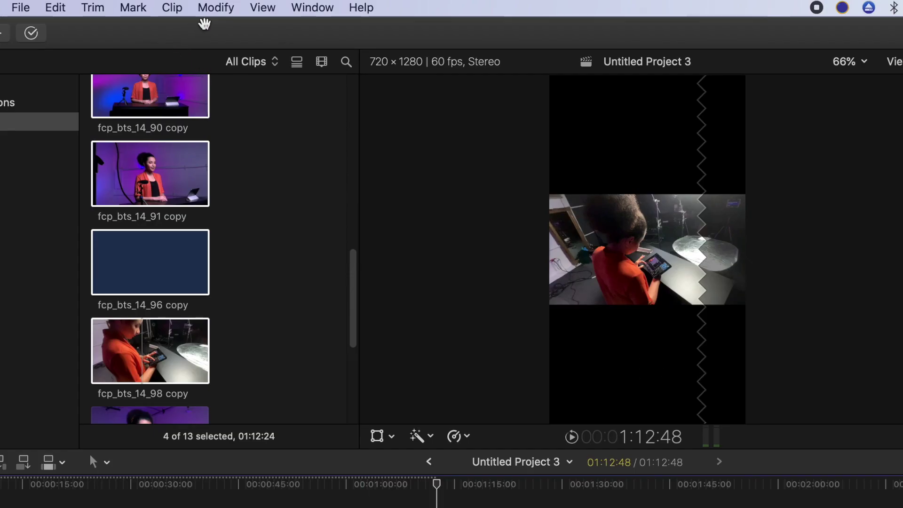
- Apply Modify > Smart Conform to all timeline clips, then select the fcp_bts_14_96 copy clip
click(214, 7)
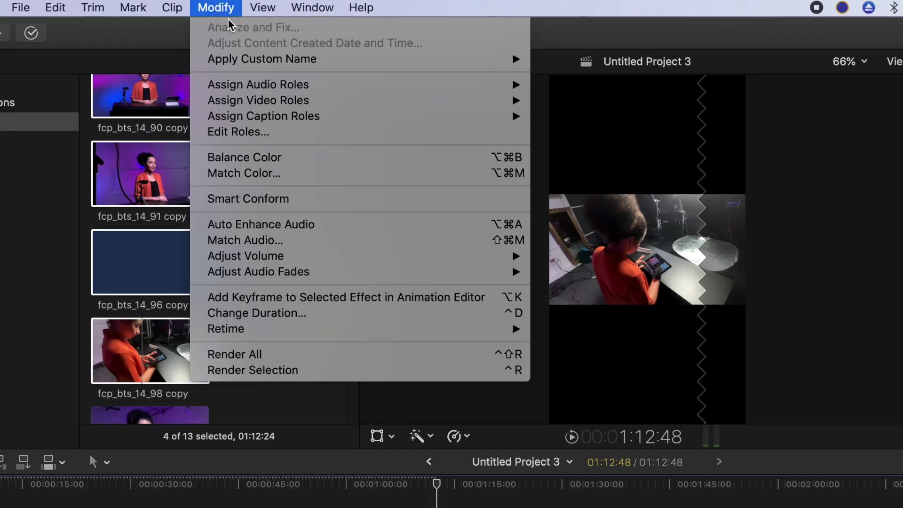
click(334, 203)
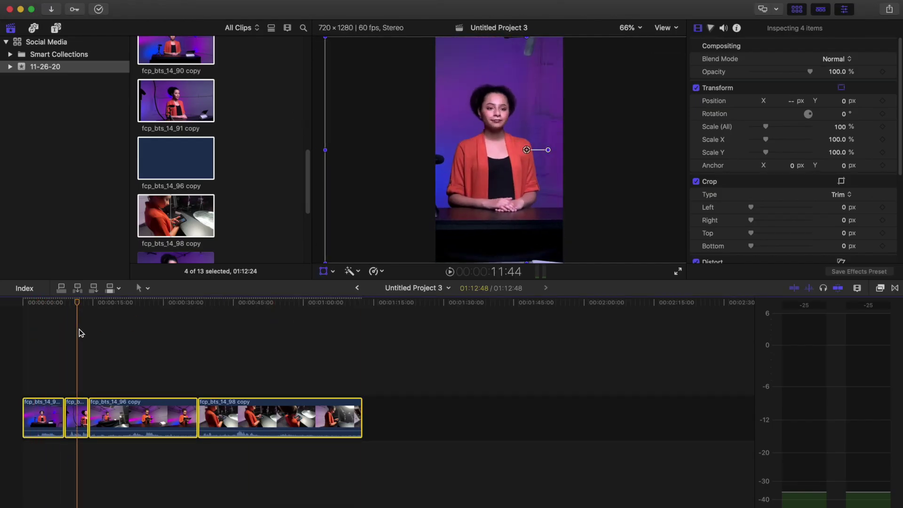
click(176, 428)
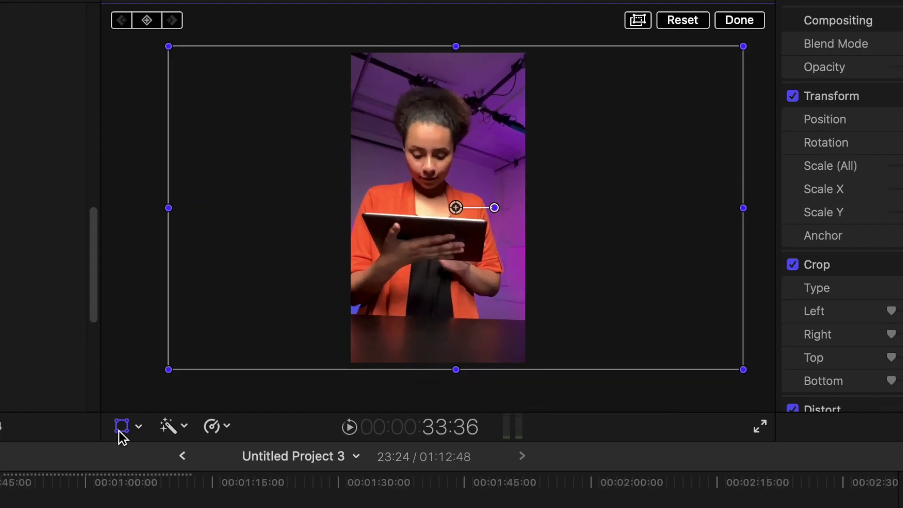
- Use the Crop tool to drag the fcp_bts_14_96 copy framing into place, then confirm
click(139, 426)
click(155, 459)
drag(739, 203, 632, 367)
click(737, 22)
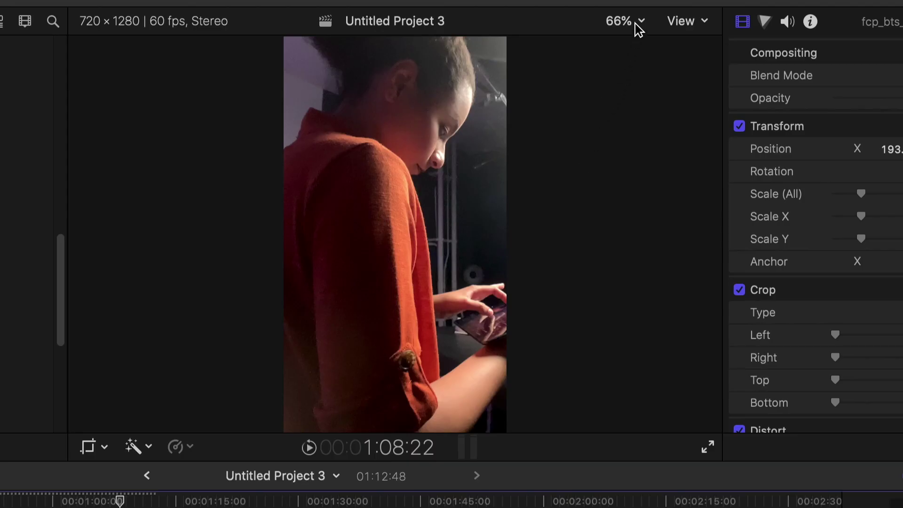
- Set the viewer zoom to 50% and turn on Title/Action Safe Zones
click(635, 24)
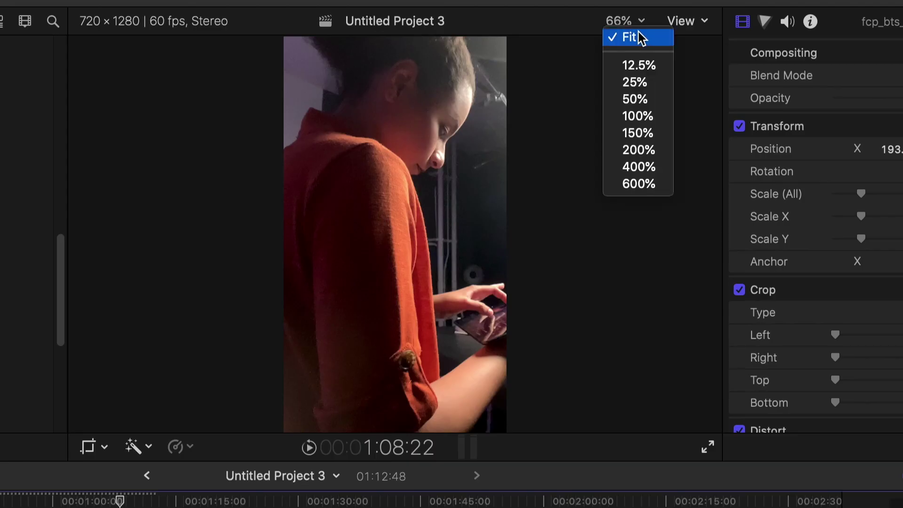
click(636, 99)
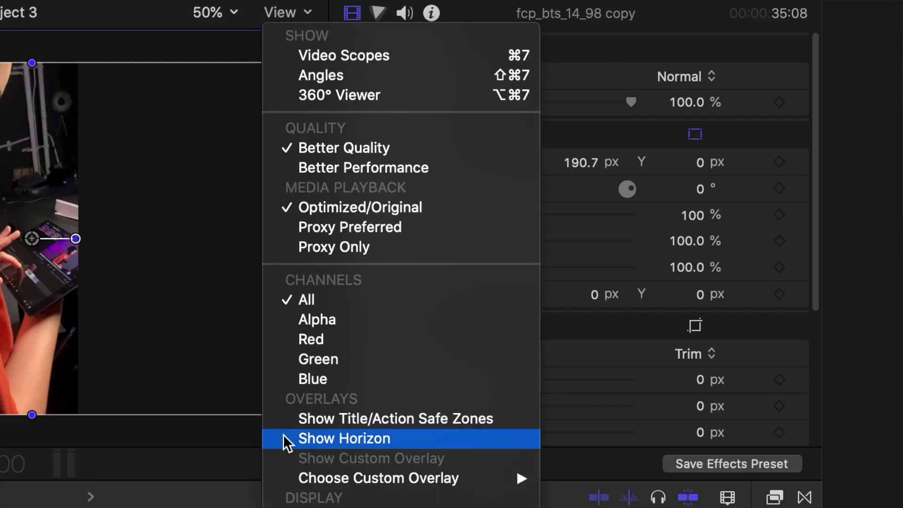
click(283, 418)
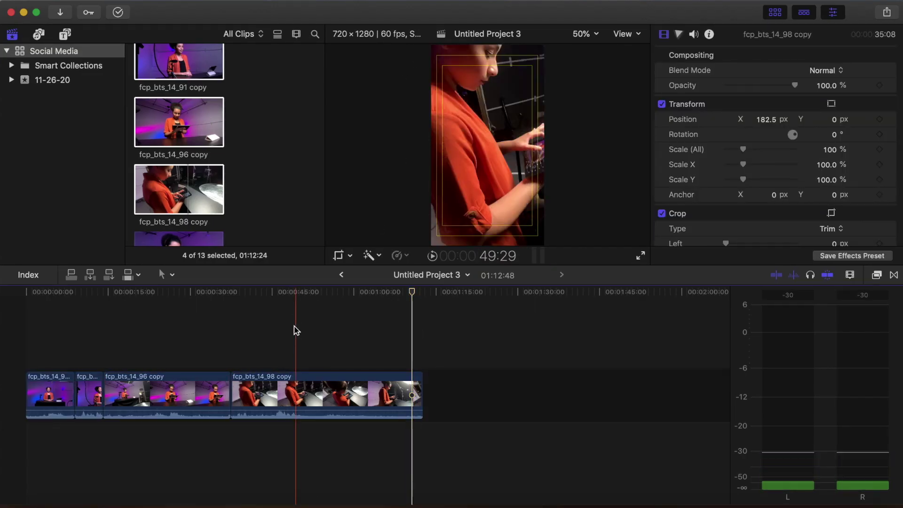
- Select the fcp_bts_14_98 copy clip at 47:39 and show its onscreen Transform controls
click(286, 342)
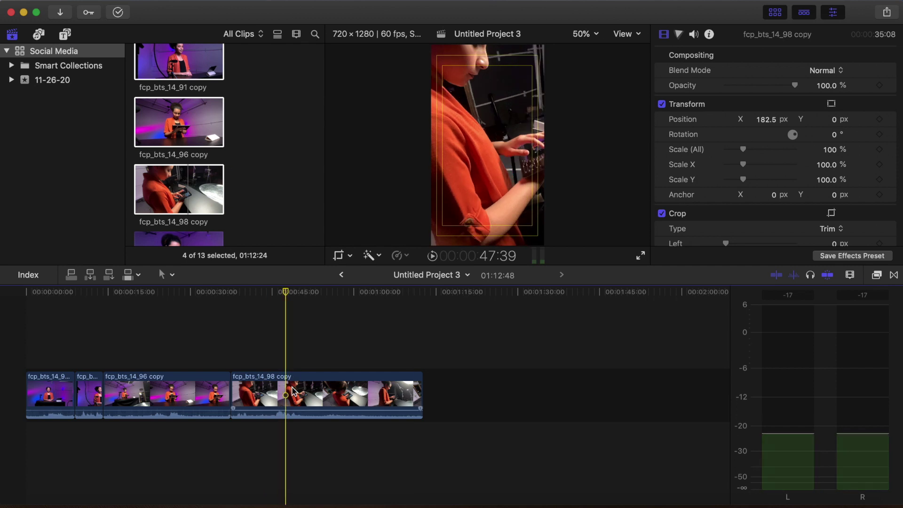
click(292, 390)
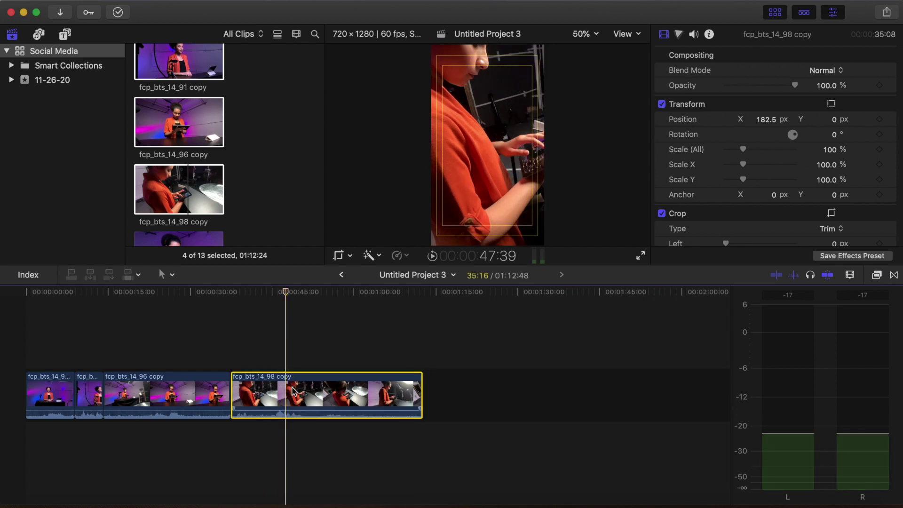
right_click(487, 150)
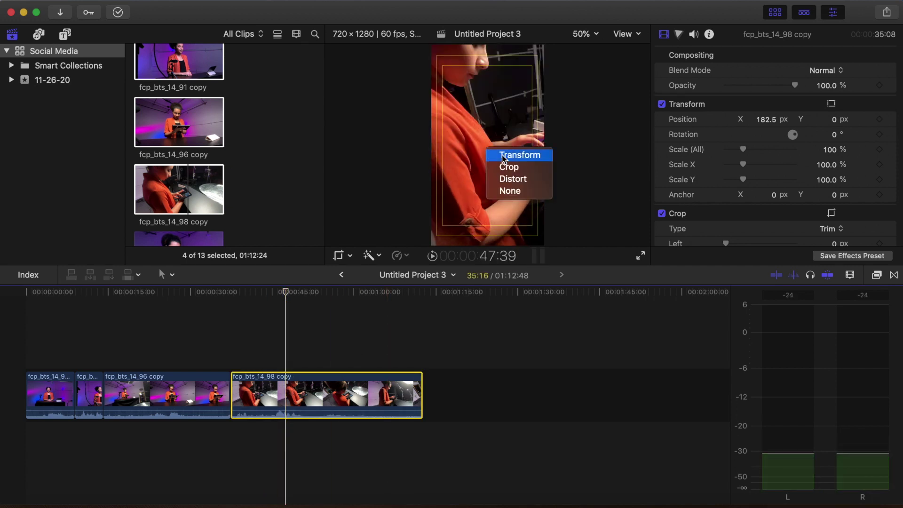
click(504, 156)
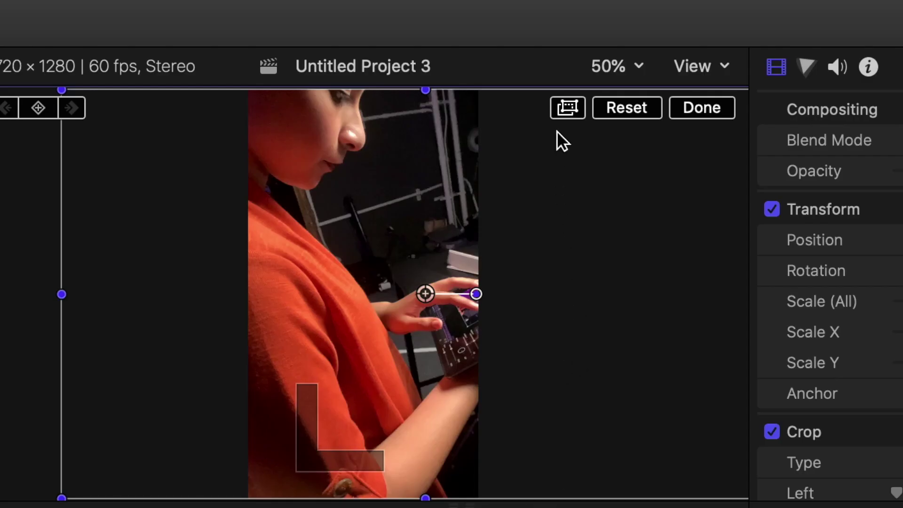
click(566, 106)
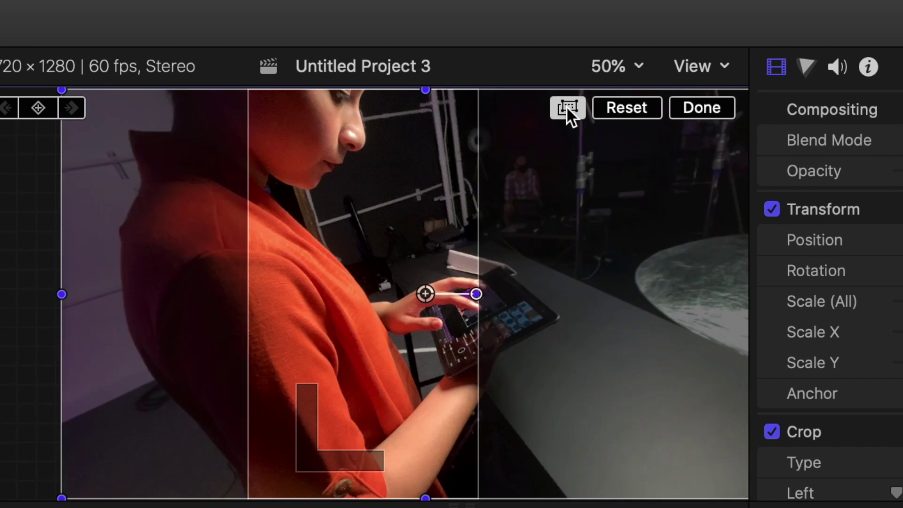
click(566, 106)
click(566, 106)
click(566, 106)
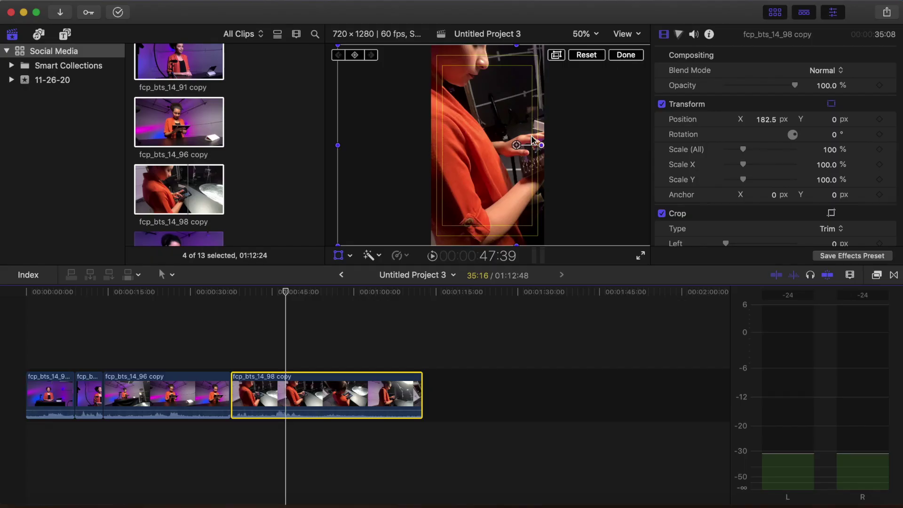
- Nudge and scale the clip, then reset its transform to the default centred framing
mouse_move(517, 147)
mouse_down()
mouse_move(500, 147)
mouse_move(498, 177)
mouse_move(485, 146)
mouse_move(508, 151)
mouse_move(487, 145)
mouse_move(508, 131)
mouse_move(513, 146)
mouse_up()
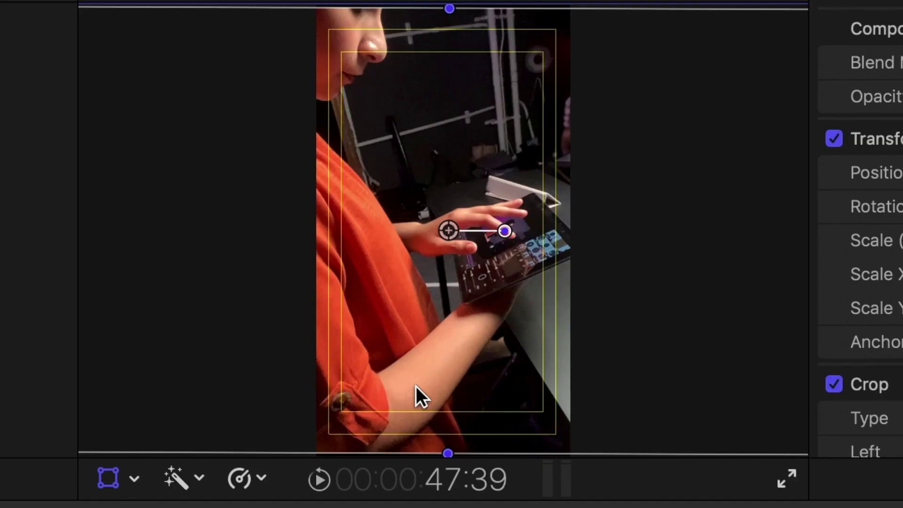
drag(418, 397, 489, 397)
drag(125, 451, 177, 453)
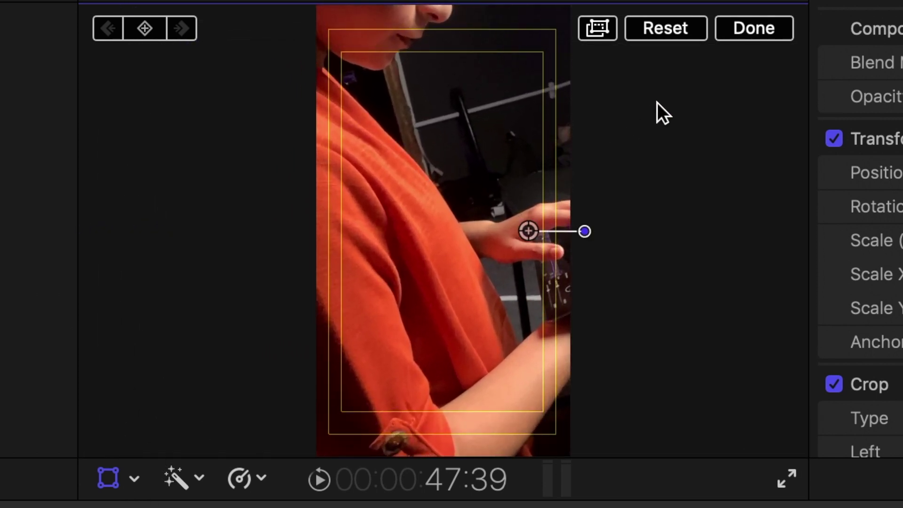
click(676, 22)
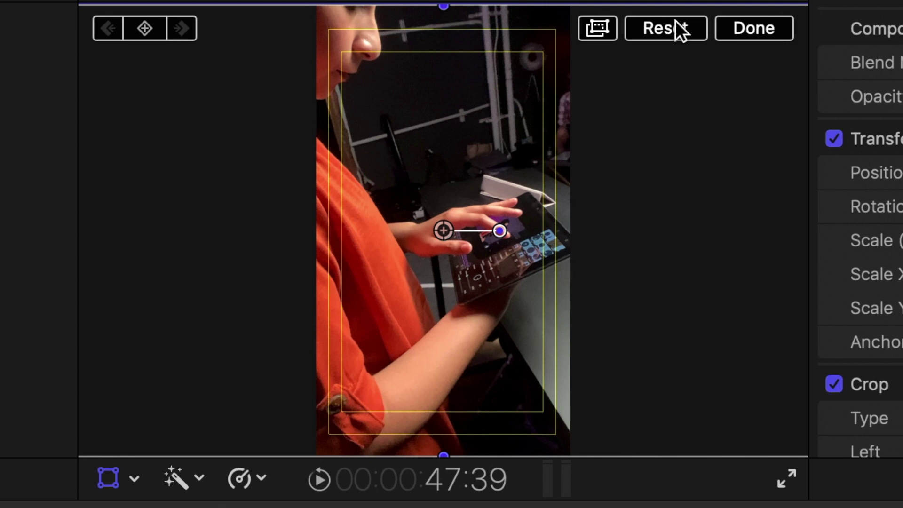
click(770, 21)
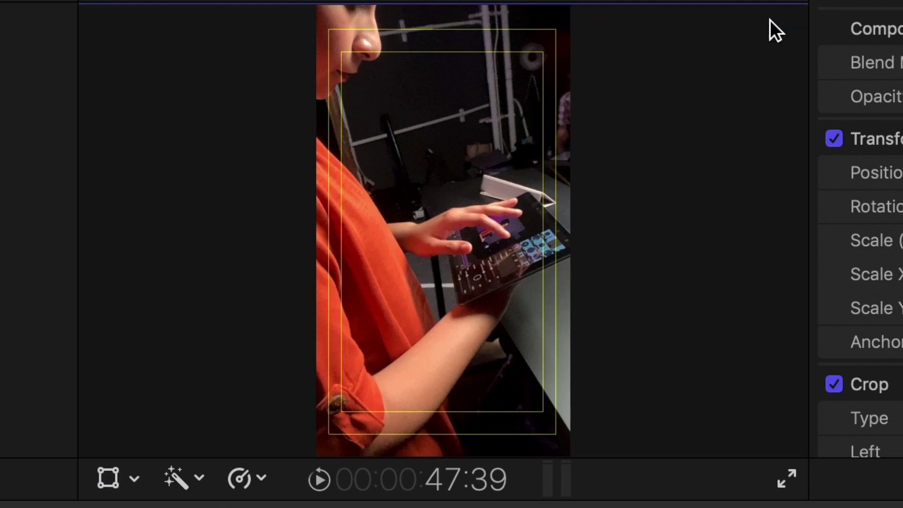